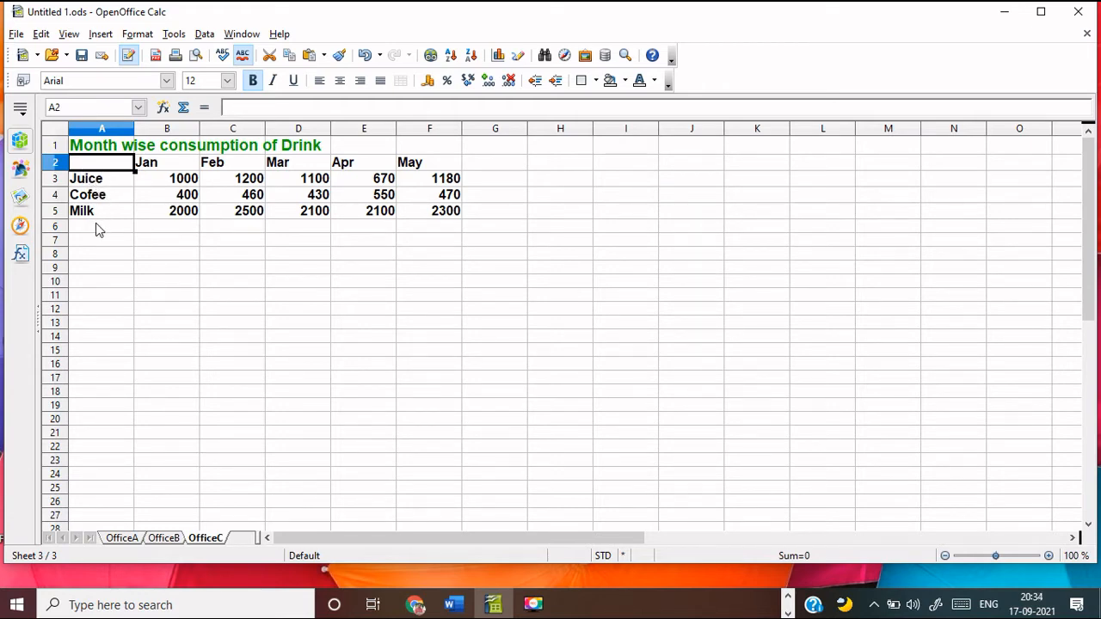
Look over the OfficeB and OfficeC drink tables, then return to the OfficeA sheet
{"action": "left_click", "coordinate": [165, 538]}
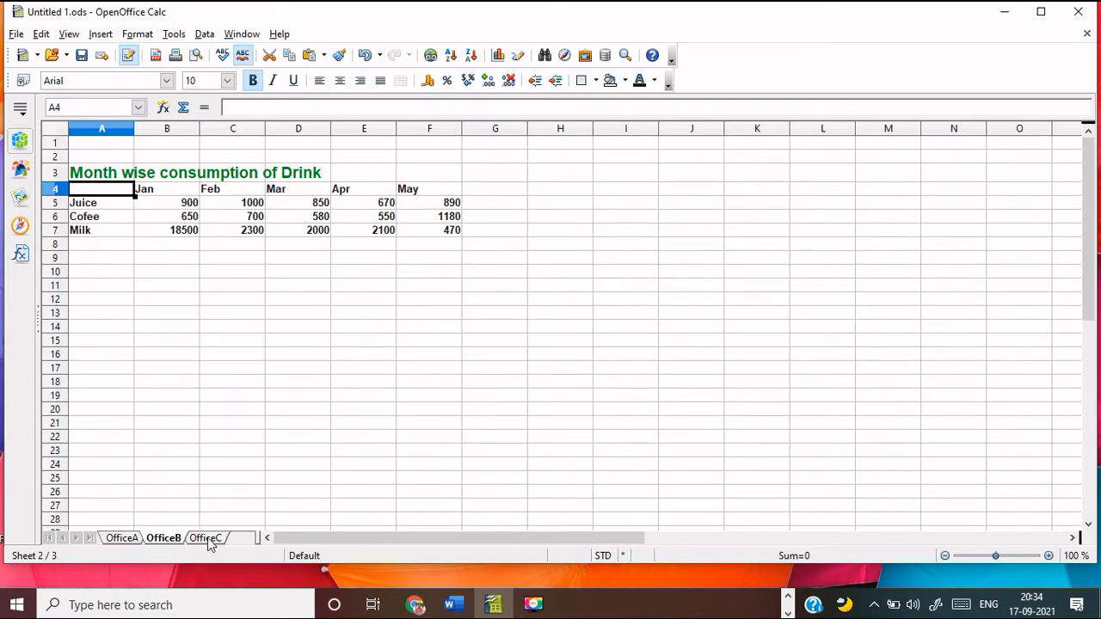
{"action": "left_click", "coordinate": [207, 538]}
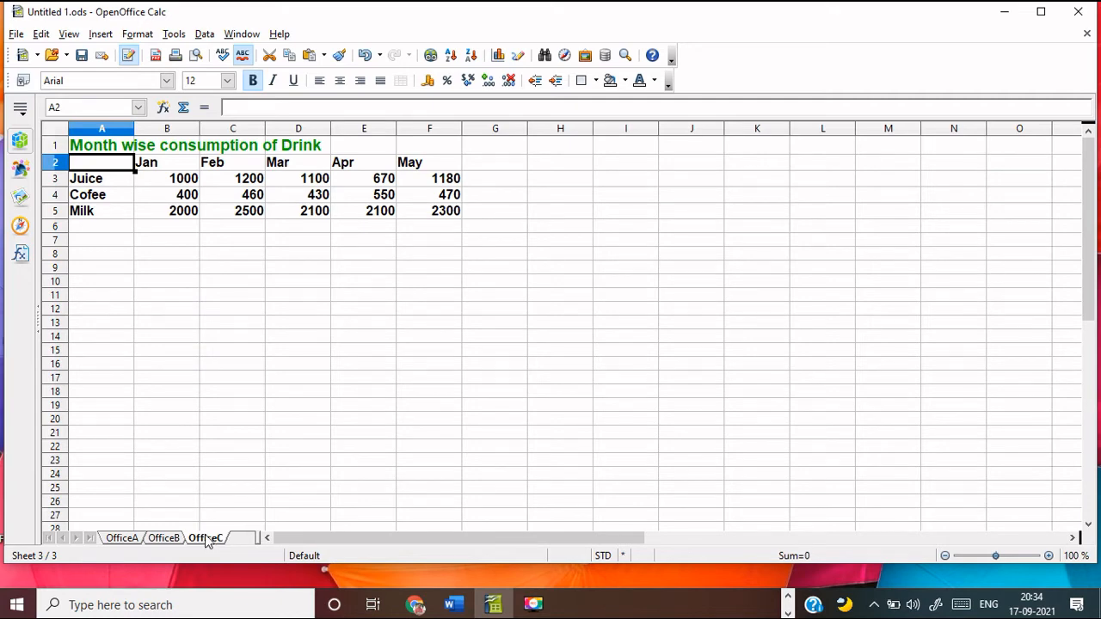
{"action": "left_click", "coordinate": [122, 538]}
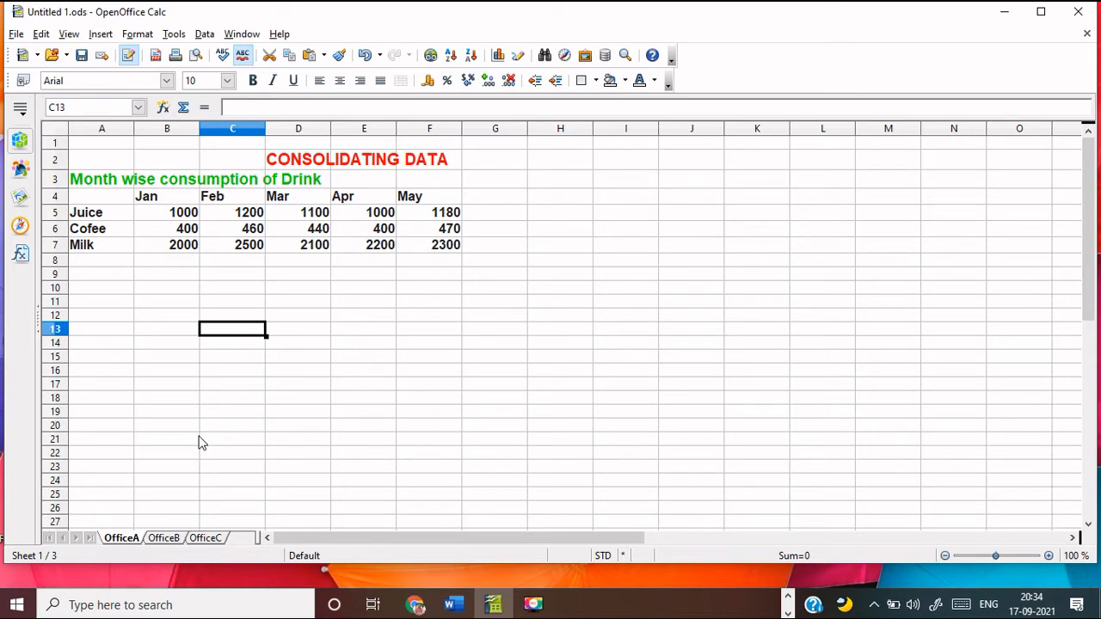
Open the Consolidate dialog and add the OfficeA table A4:F9 as a source range
{"action": "left_click", "coordinate": [205, 35]}
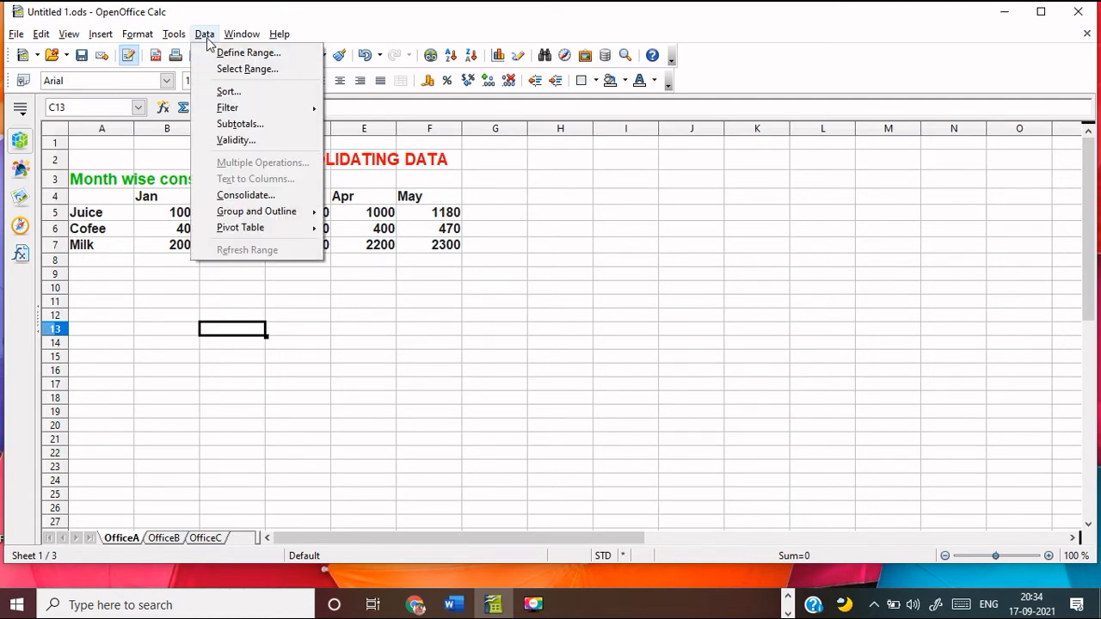
{"action": "left_click", "coordinate": [246, 195]}
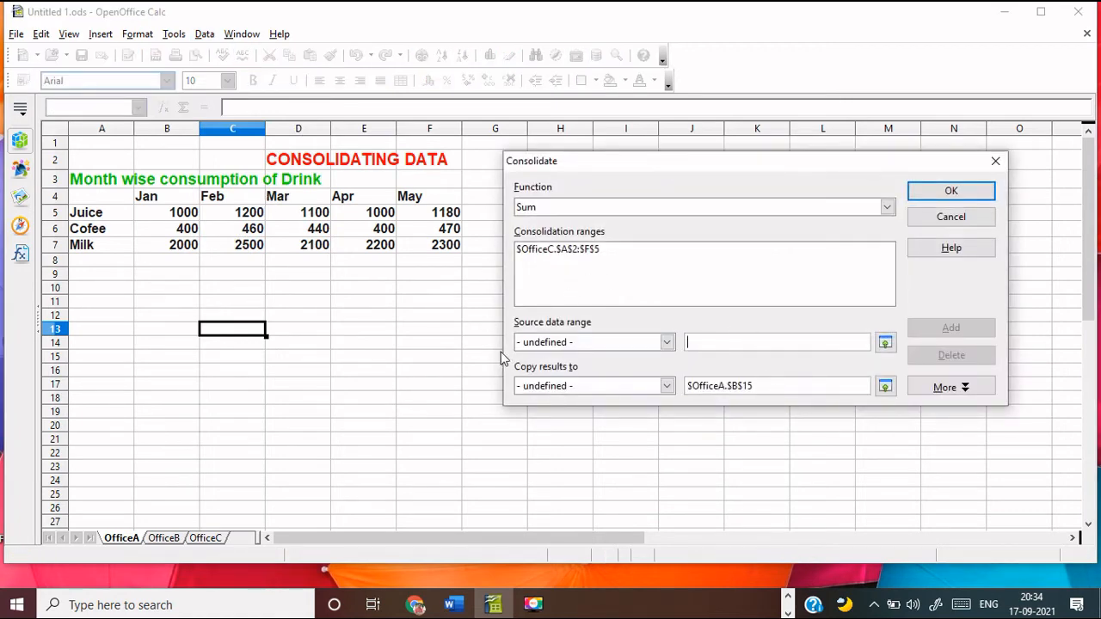
{"action": "left_click", "coordinate": [122, 542]}
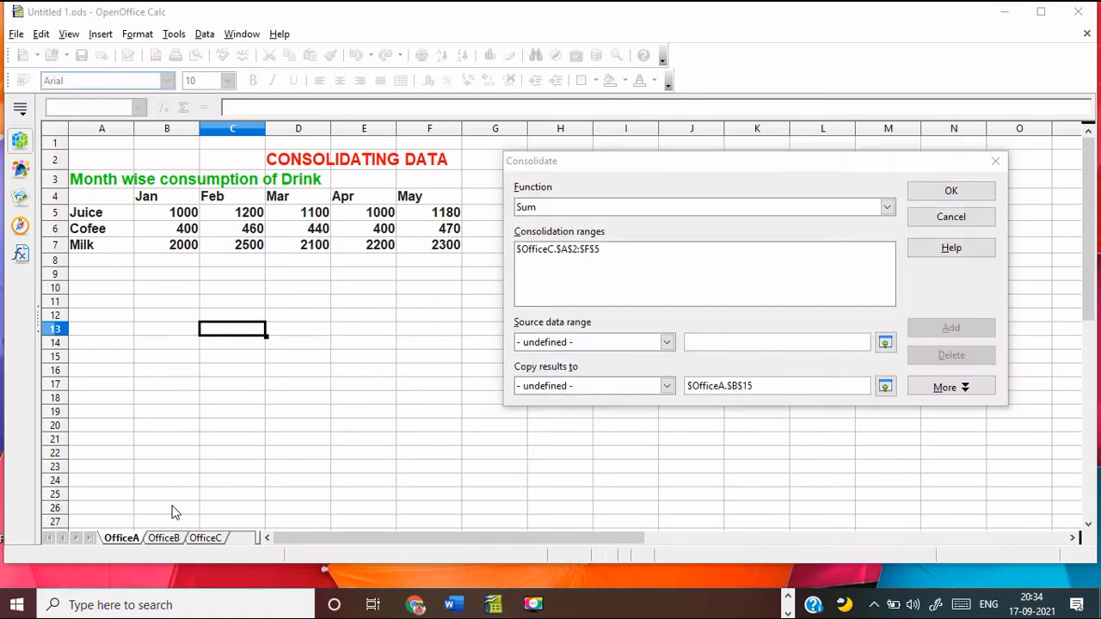
{"action": "left_click_drag", "start_coordinate": [77, 197], "coordinate": [448, 276]}
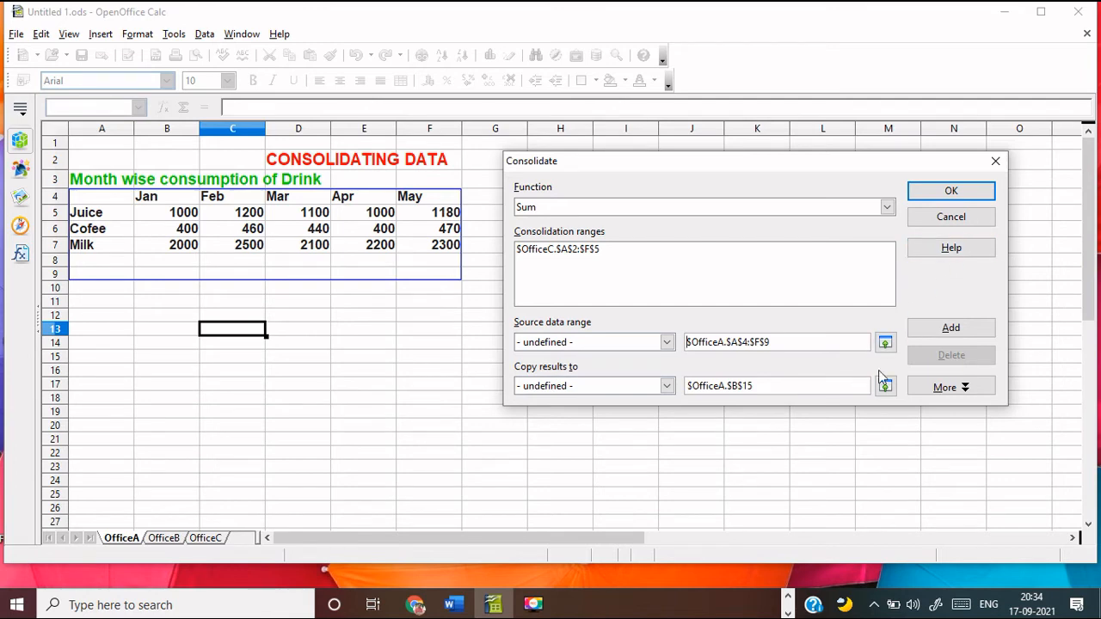
{"action": "left_click", "coordinate": [946, 330]}
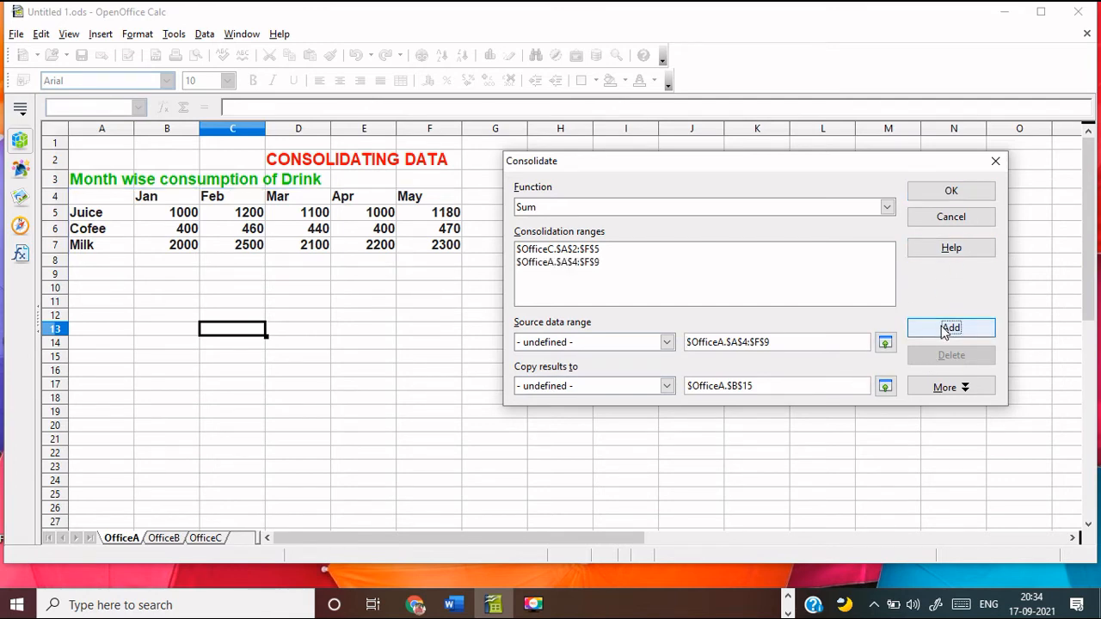
Delete the $OfficeA.$A$4:$F$9 entry again, then bring up the OfficeB sheet
{"action": "left_click", "coordinate": [612, 251]}
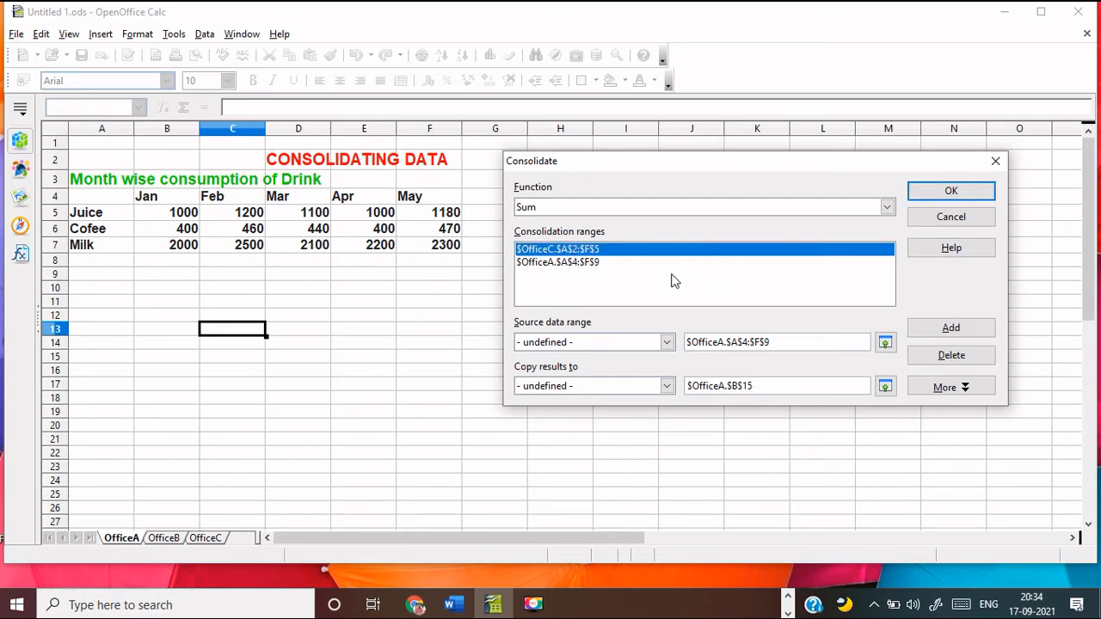
{"action": "left_click", "coordinate": [605, 264]}
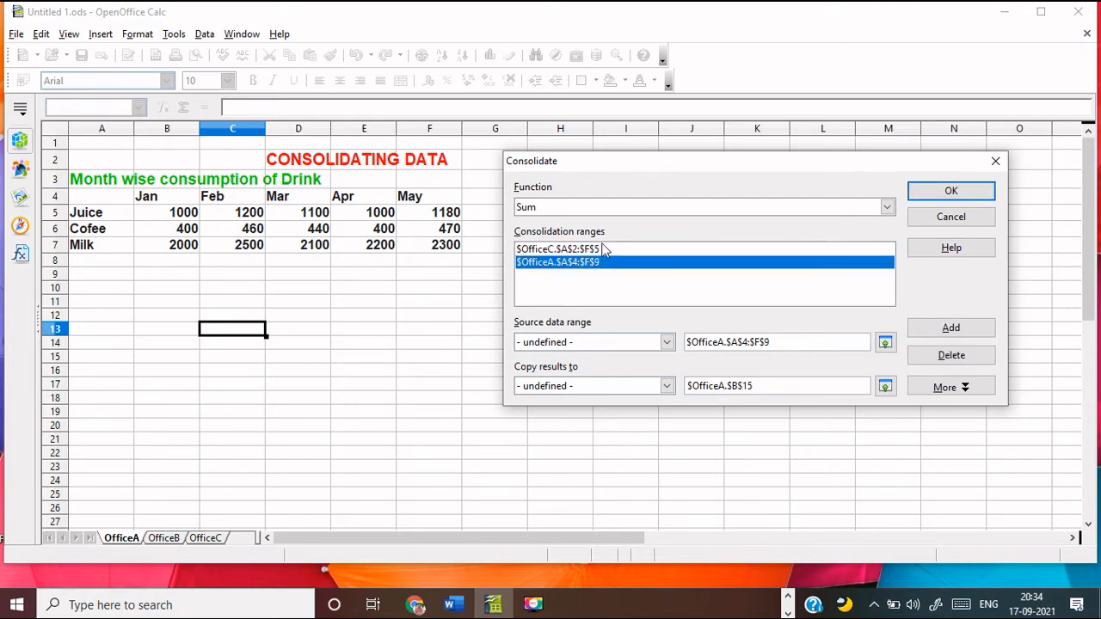
{"action": "left_click", "coordinate": [606, 251]}
{"action": "left_click", "coordinate": [590, 266]}
{"action": "left_click", "coordinate": [939, 356]}
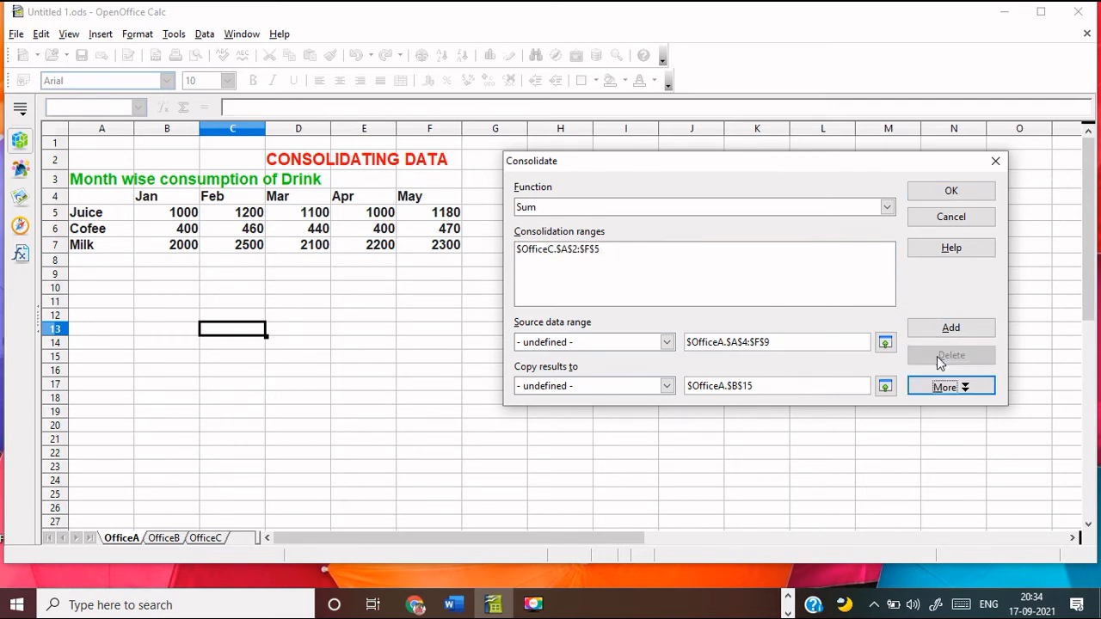
{"action": "left_click", "coordinate": [162, 539]}
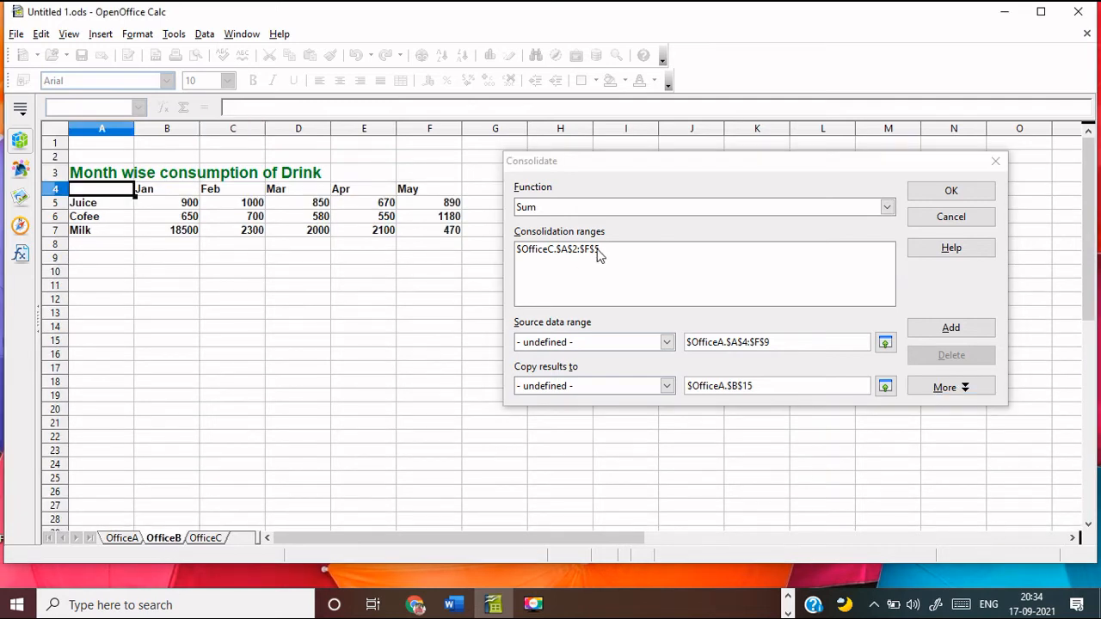
Add OfficeB A4:F9 and OfficeC A2:F7 as consolidation source ranges
{"action": "left_click_drag", "start_coordinate": [77, 191], "coordinate": [429, 254]}
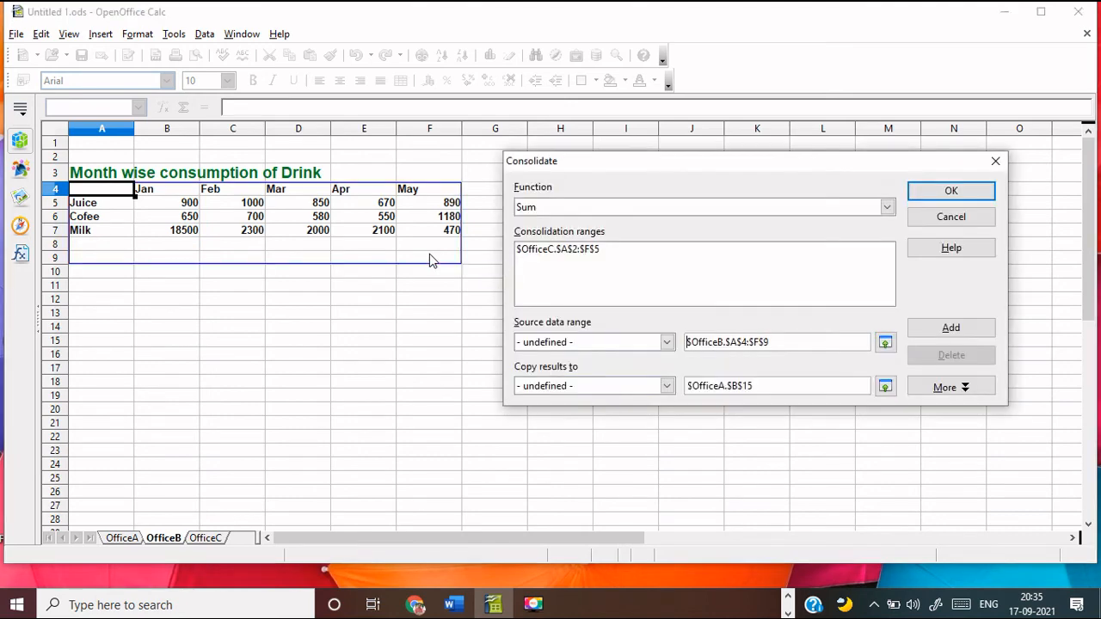
{"action": "left_click", "coordinate": [947, 330]}
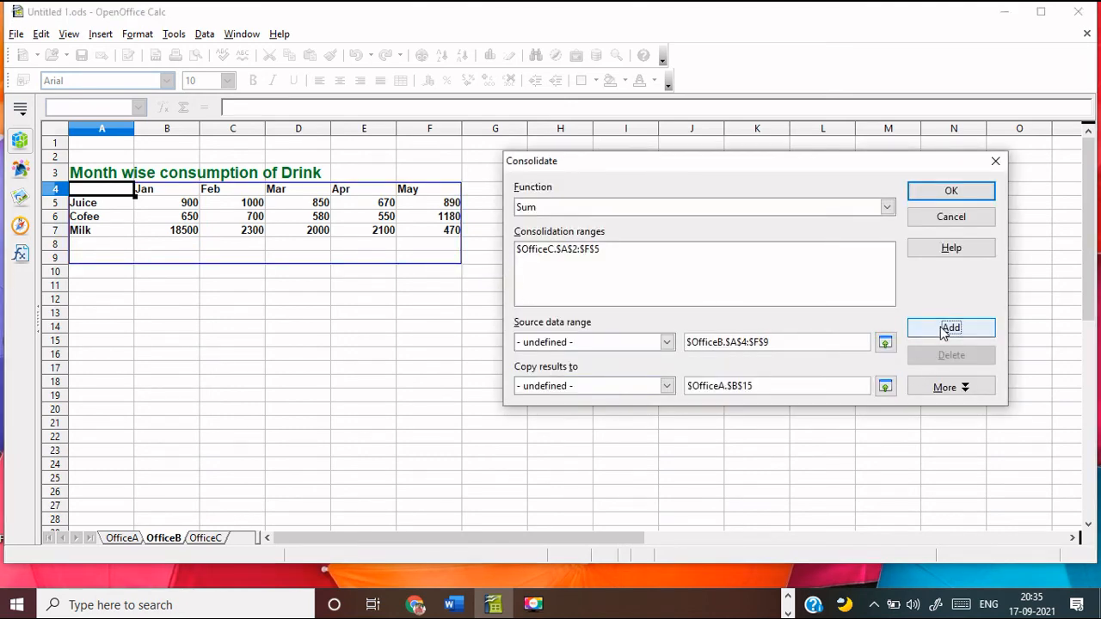
{"action": "left_click", "coordinate": [205, 539]}
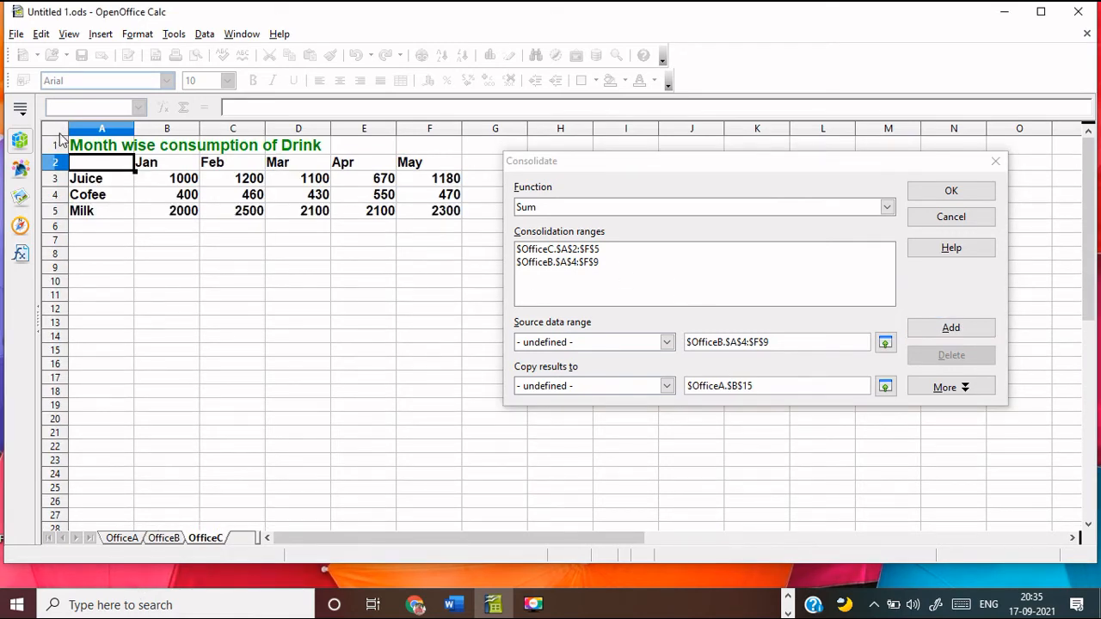
{"action": "left_click_drag", "start_coordinate": [79, 164], "coordinate": [422, 241]}
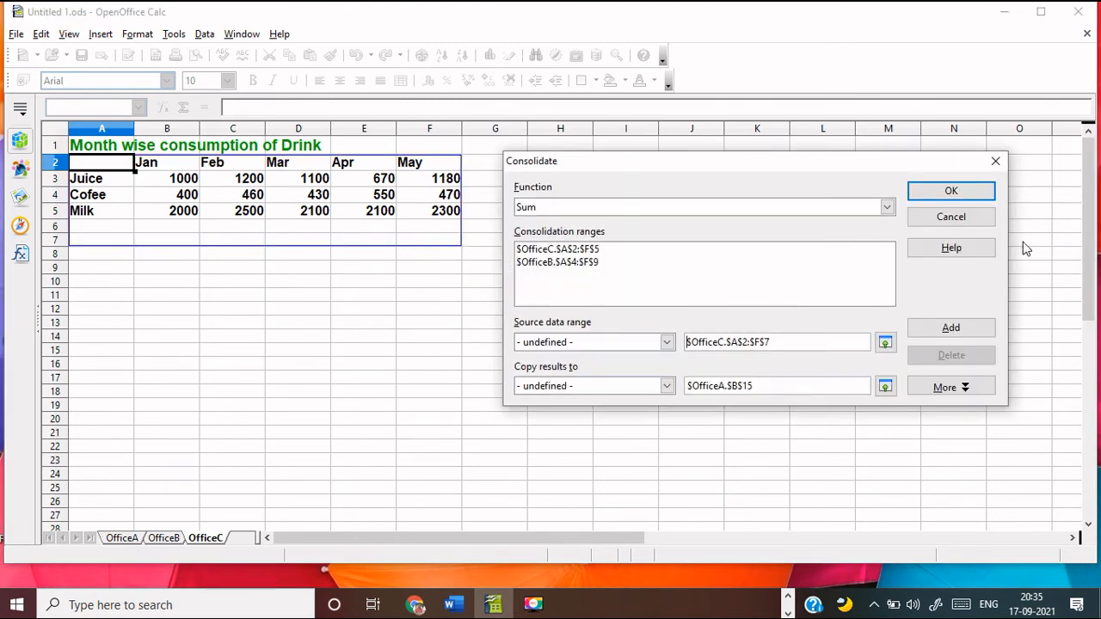
{"action": "left_click", "coordinate": [947, 333]}
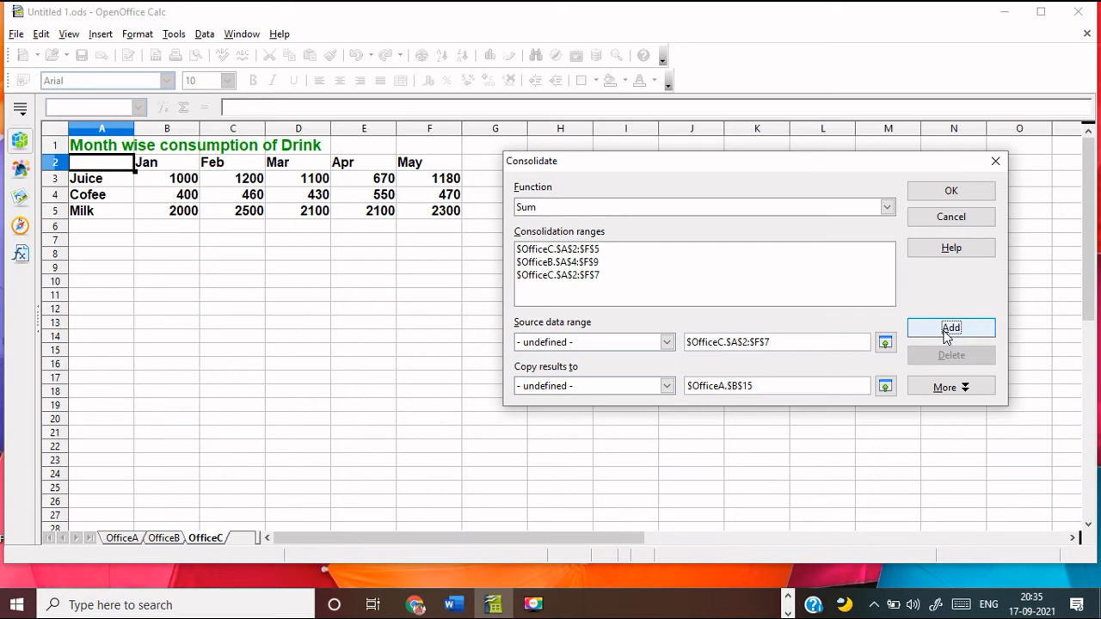
Consolidate with Row labels checked and Column labels unchecked, producing Sum totals in B15:G17
{"action": "left_click", "coordinate": [965, 389]}
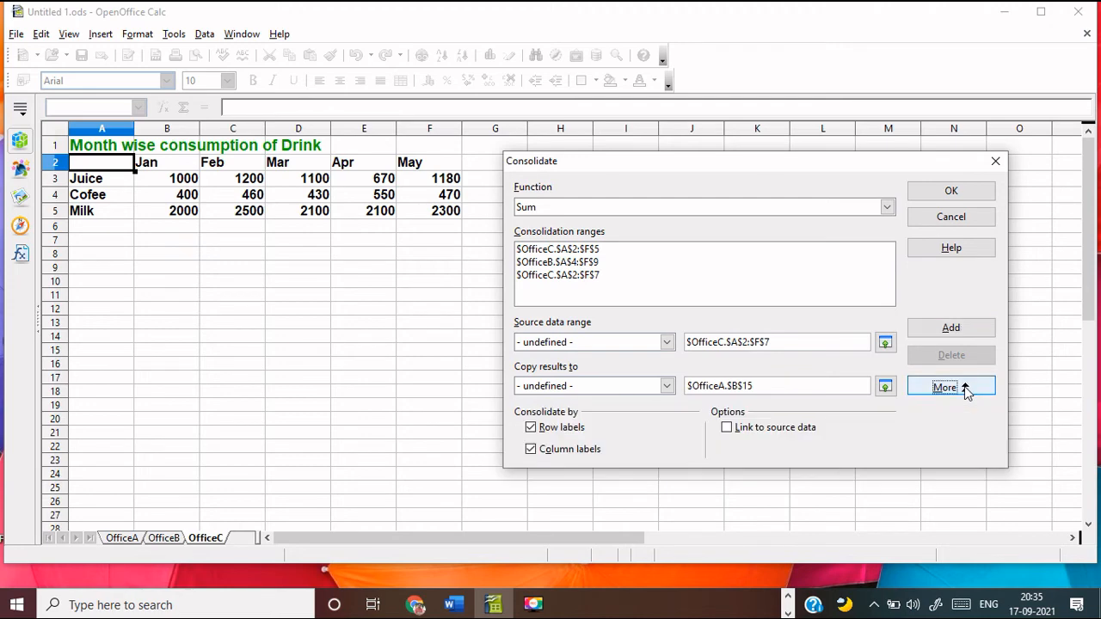
{"action": "left_click", "coordinate": [531, 428]}
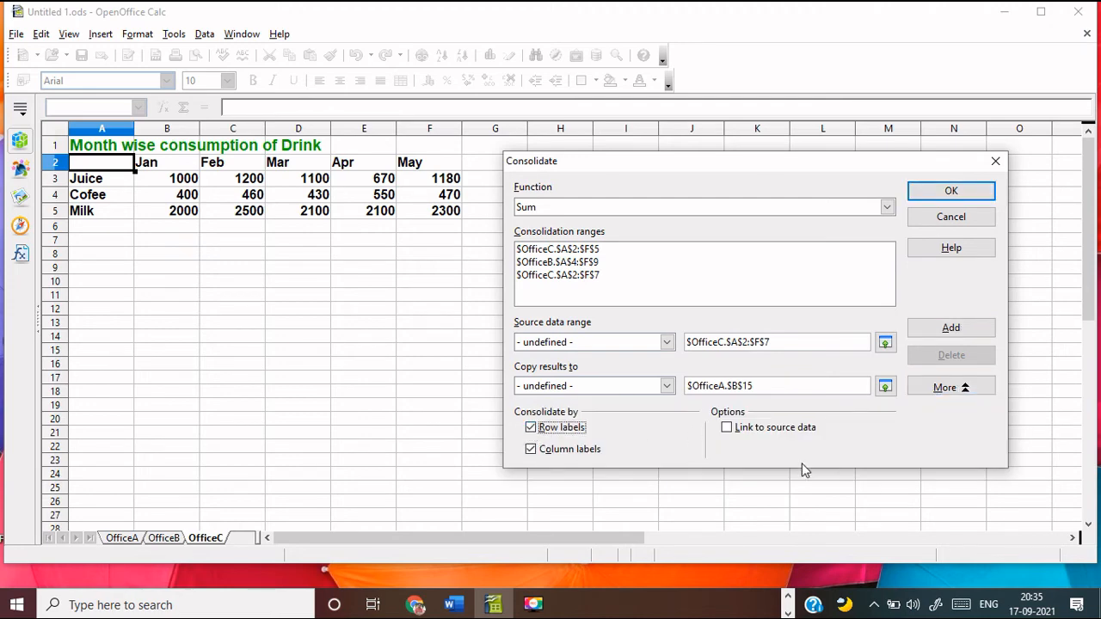
{"action": "left_click", "coordinate": [531, 449]}
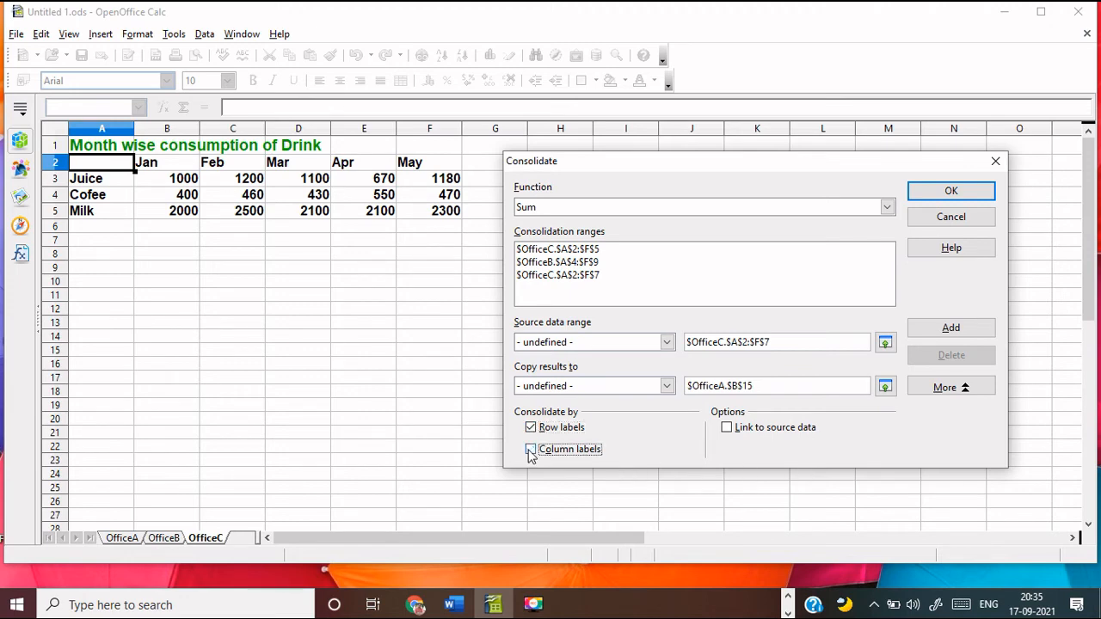
{"action": "left_click", "coordinate": [966, 392]}
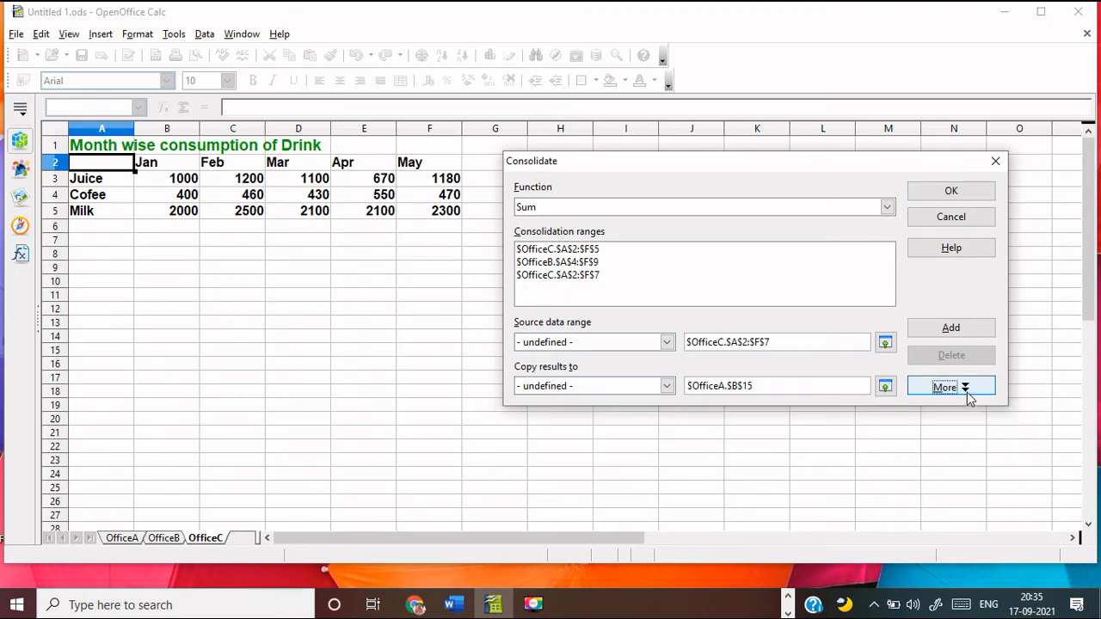
{"action": "left_click", "coordinate": [968, 393]}
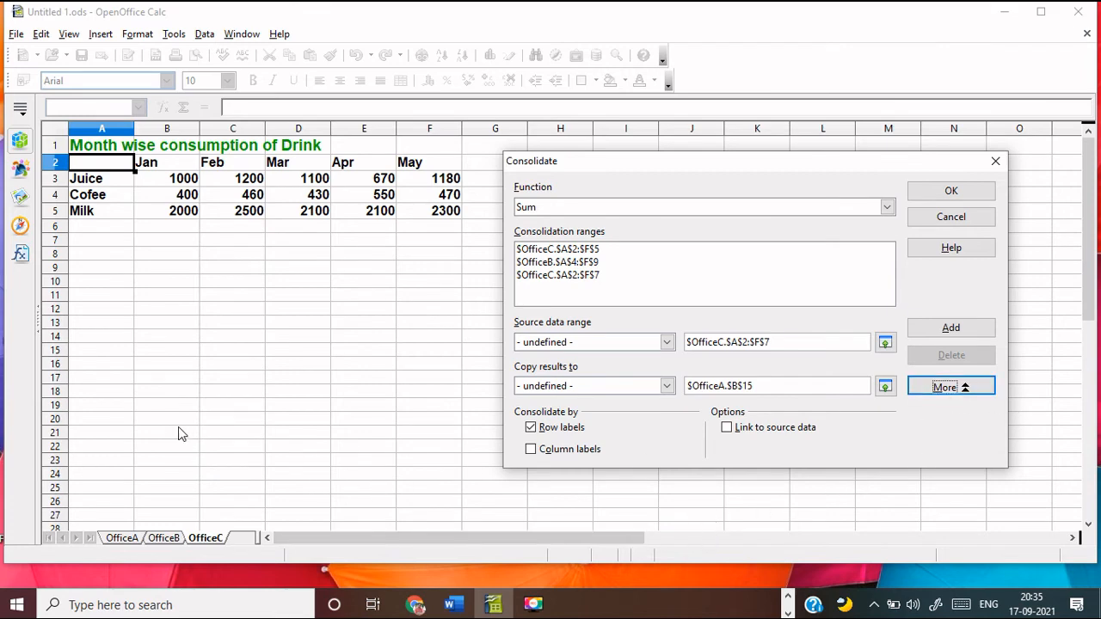
{"action": "left_click_drag", "start_coordinate": [140, 415], "coordinate": [658, 527]}
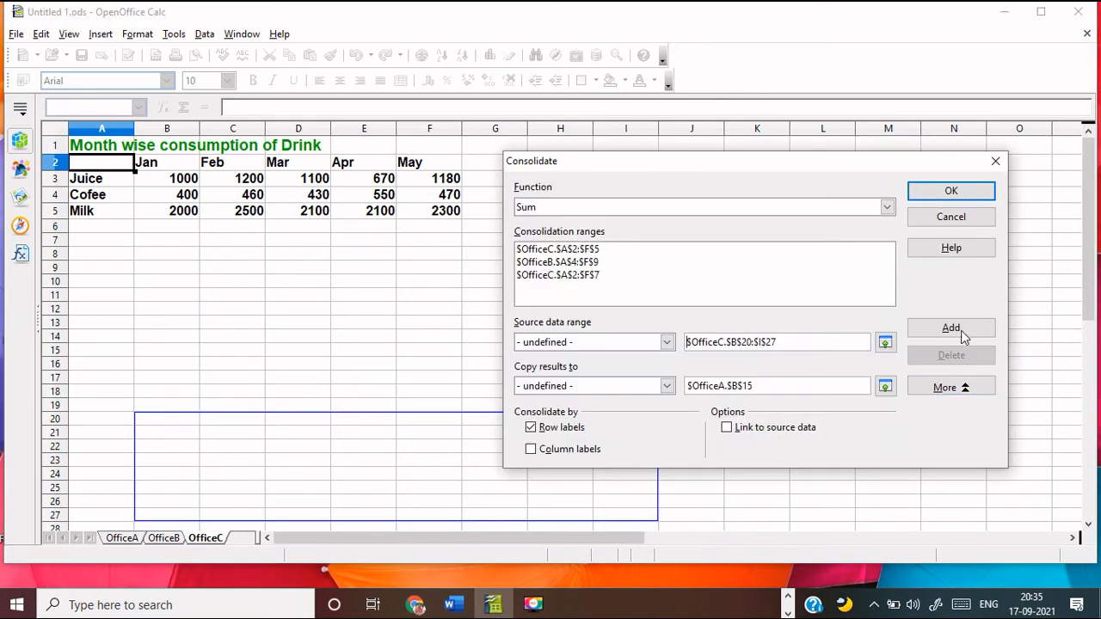
{"action": "left_click", "coordinate": [950, 190]}
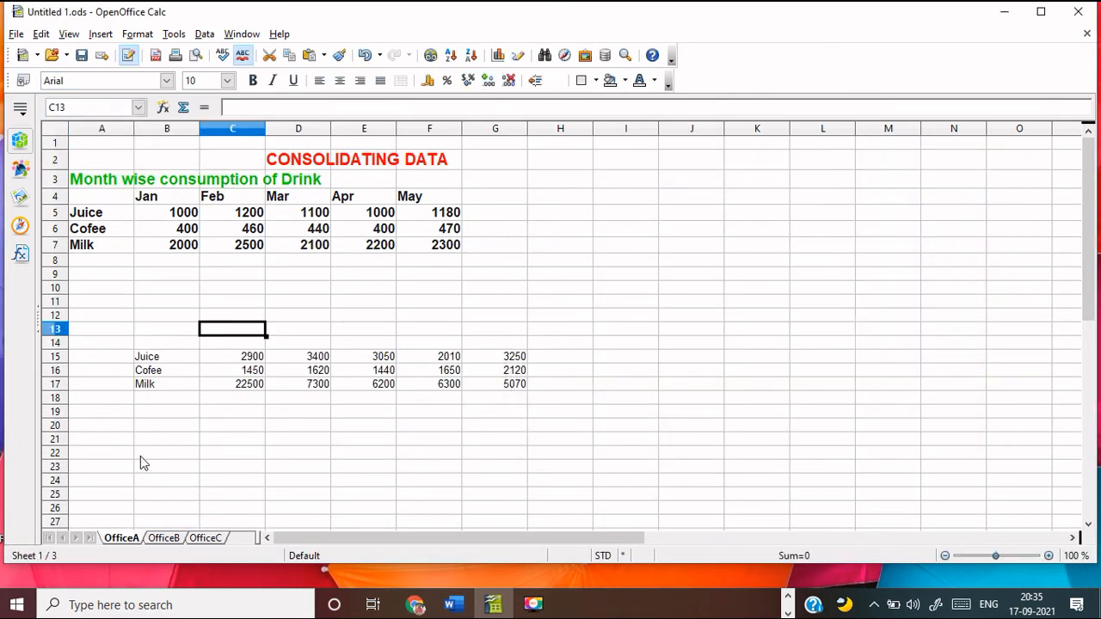
{"action": "left_click", "coordinate": [141, 455]}
{"action": "left_click_drag", "start_coordinate": [146, 359], "coordinate": [513, 405]}
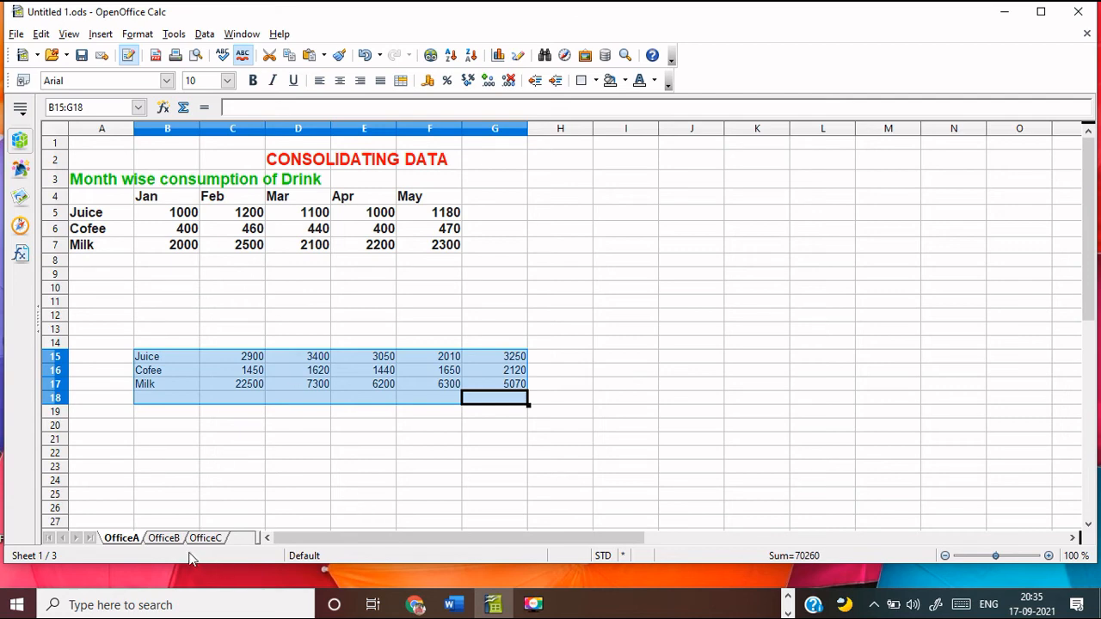
{"action": "left_click", "coordinate": [177, 215]}
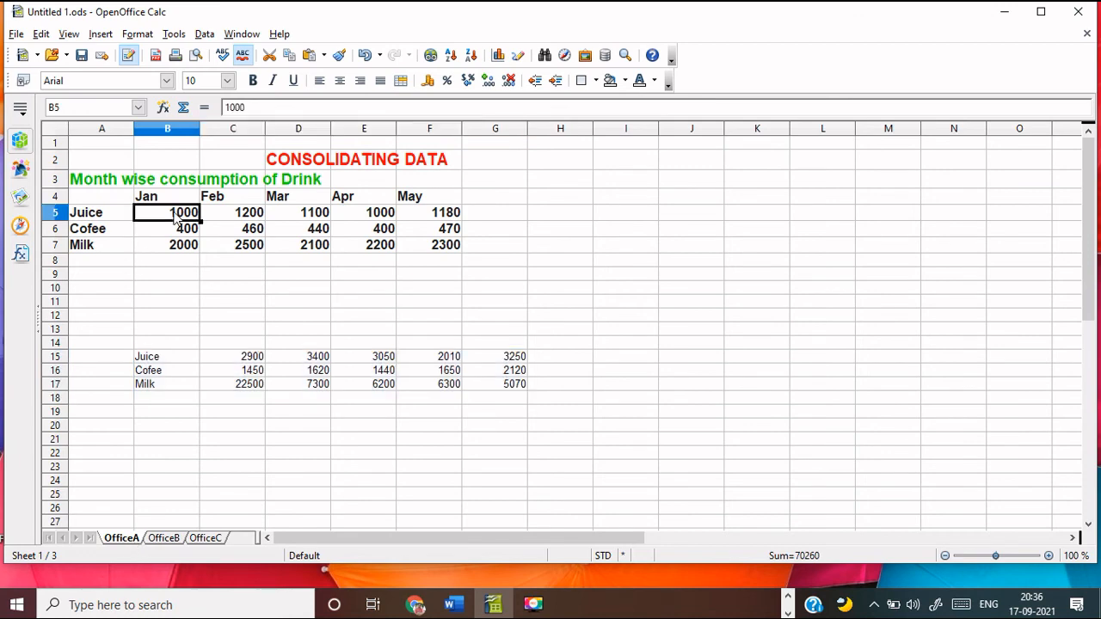
{"action": "left_click", "coordinate": [161, 537]}
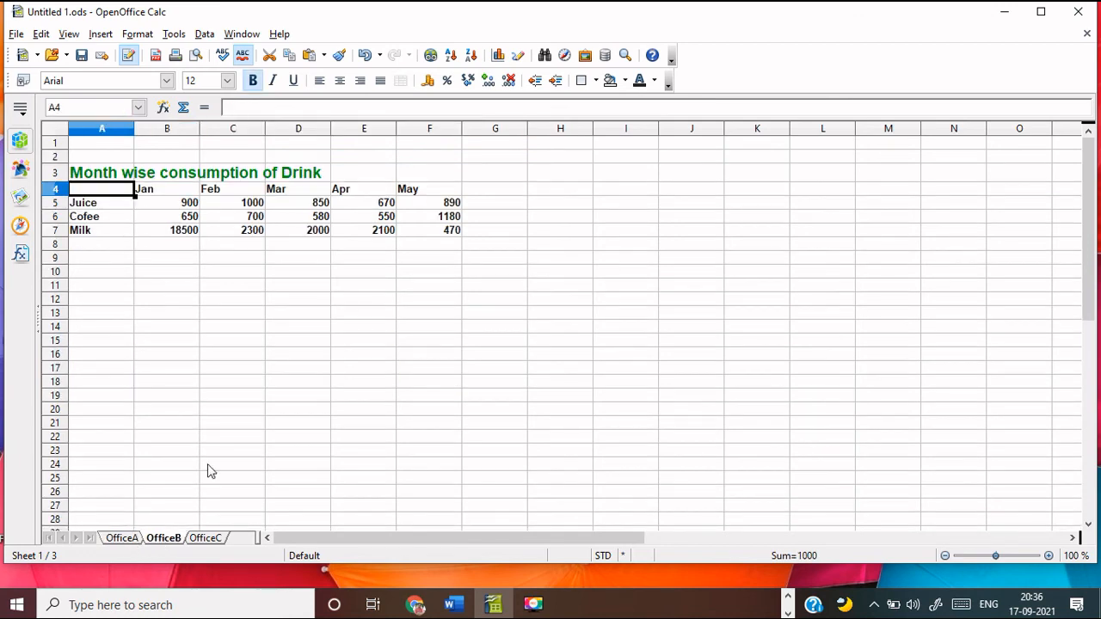
{"action": "left_click", "coordinate": [197, 205]}
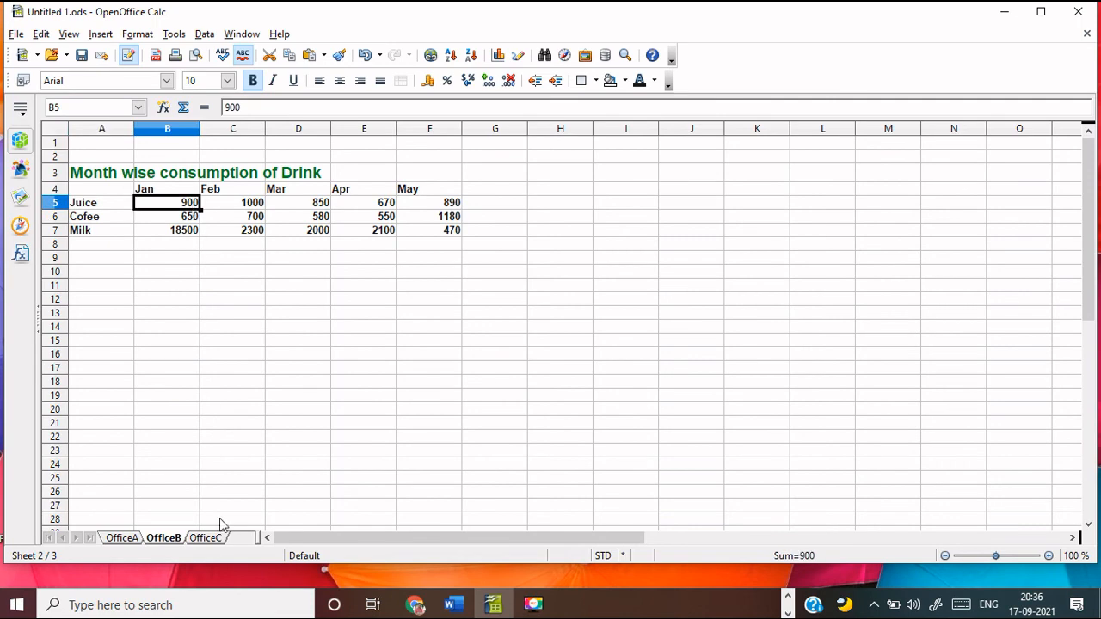
{"action": "left_click", "coordinate": [209, 538]}
{"action": "left_click", "coordinate": [188, 185]}
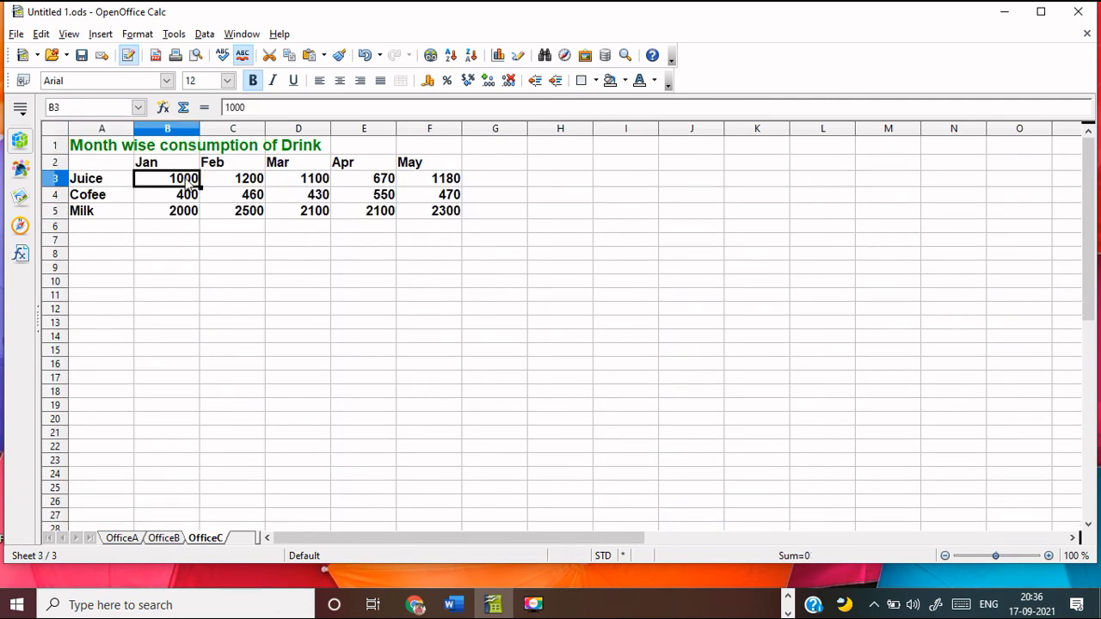
{"action": "scroll", "coordinate": [339, 499], "scroll_direction": "down", "scroll_amount": 3}
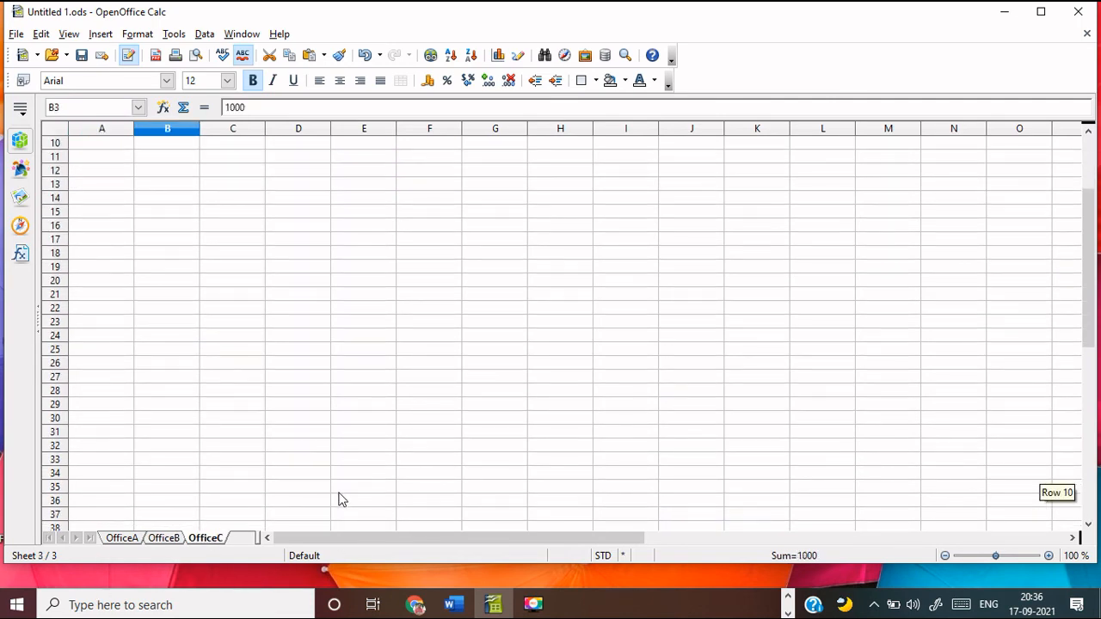
{"action": "left_click", "coordinate": [175, 538]}
{"action": "left_click", "coordinate": [125, 538]}
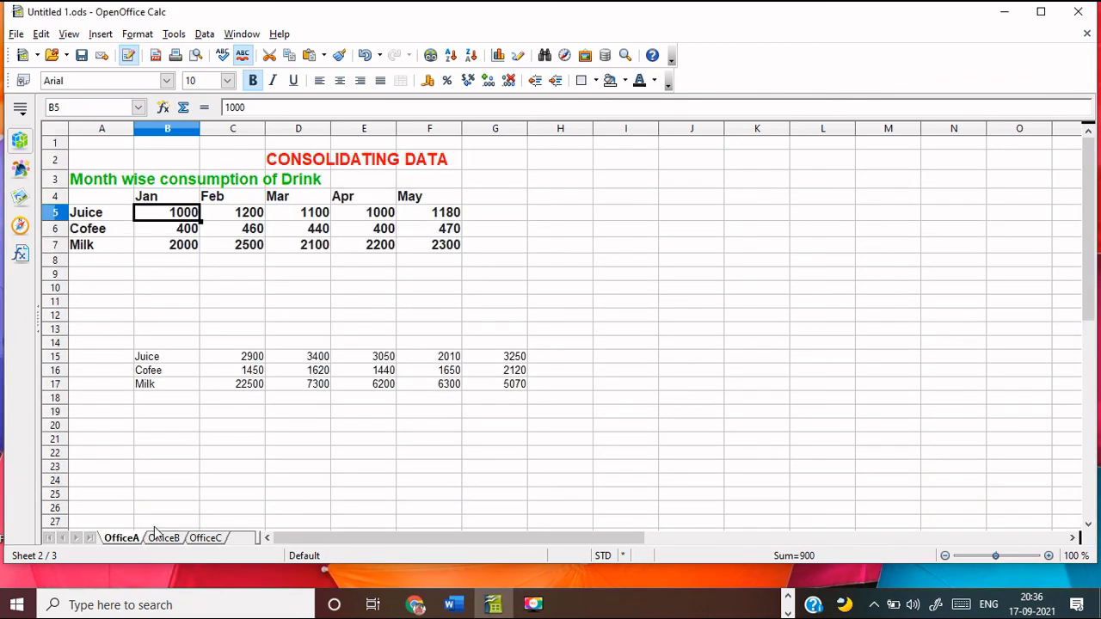
{"action": "left_click", "coordinate": [246, 362]}
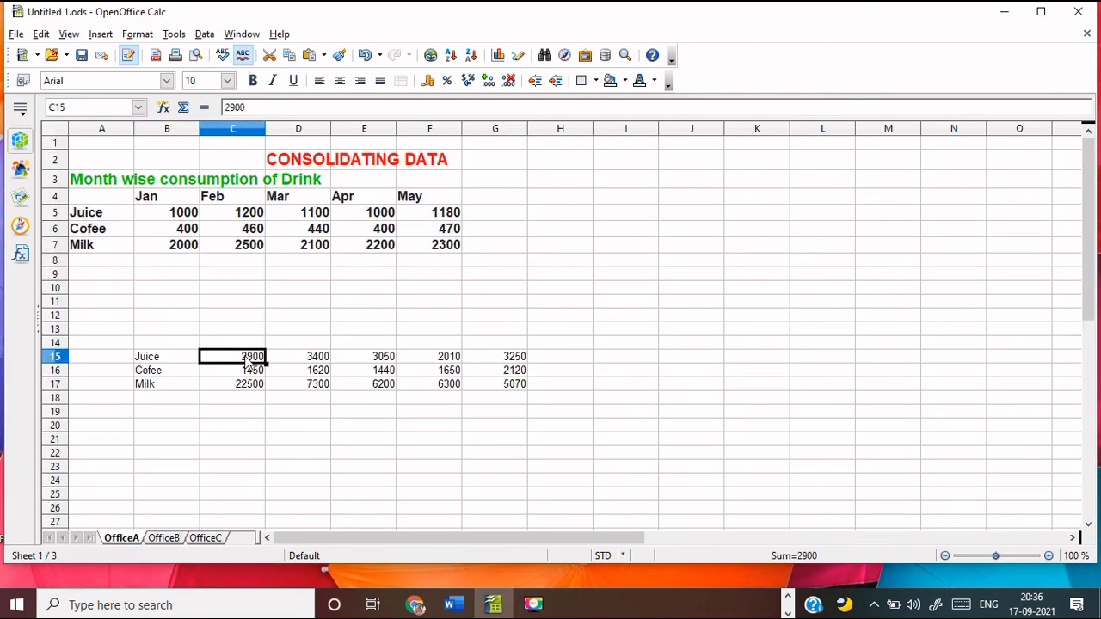